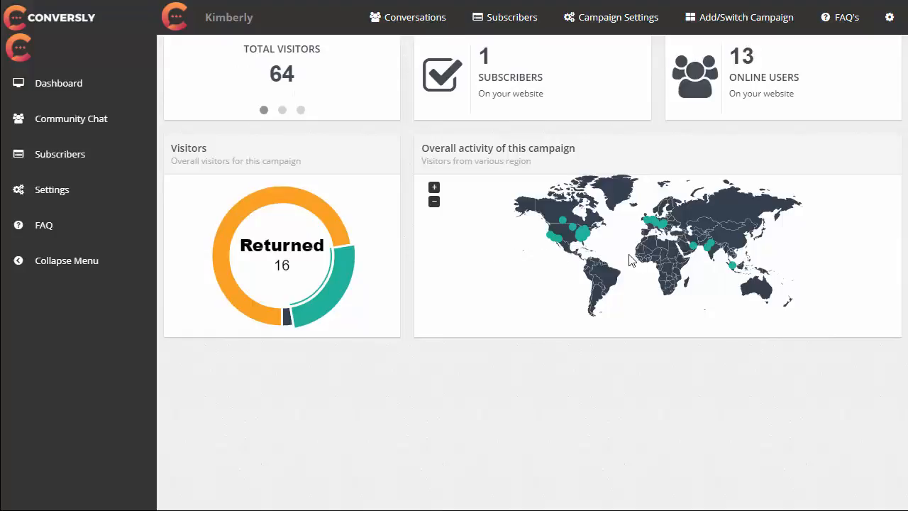
# - Review the campaign dashboard's visitor statistics and activity map, and open the campaign's general settings
pyautogui.scroll(2, 628, 260)
pyautogui.scroll(-3, 629, 260)
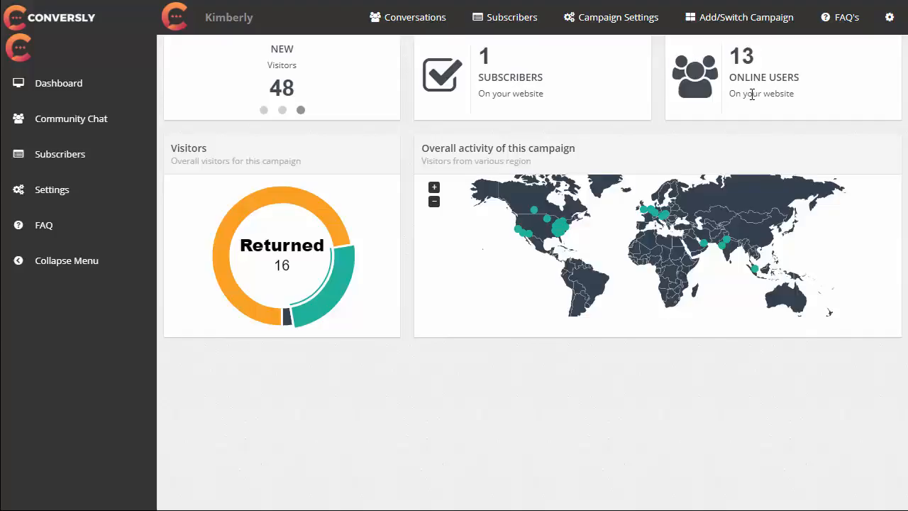
pyautogui.click(613, 32)
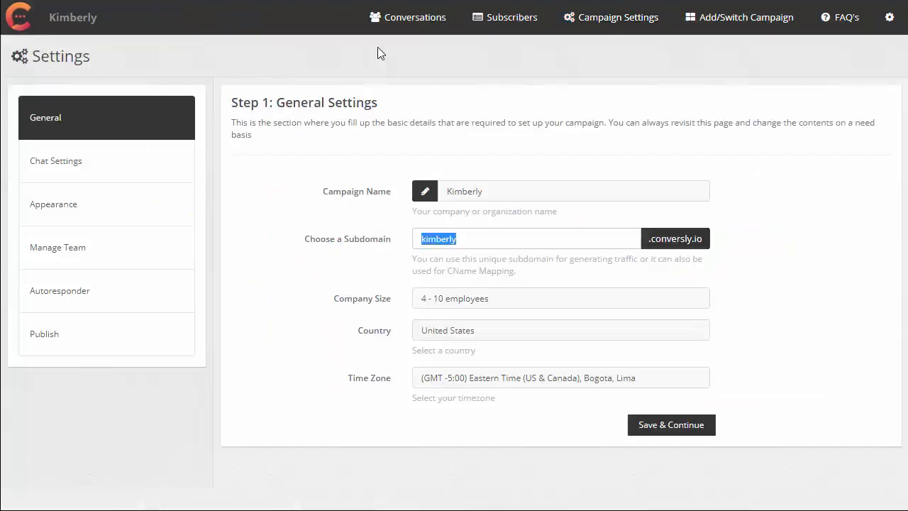
pyautogui.click(378, 48)
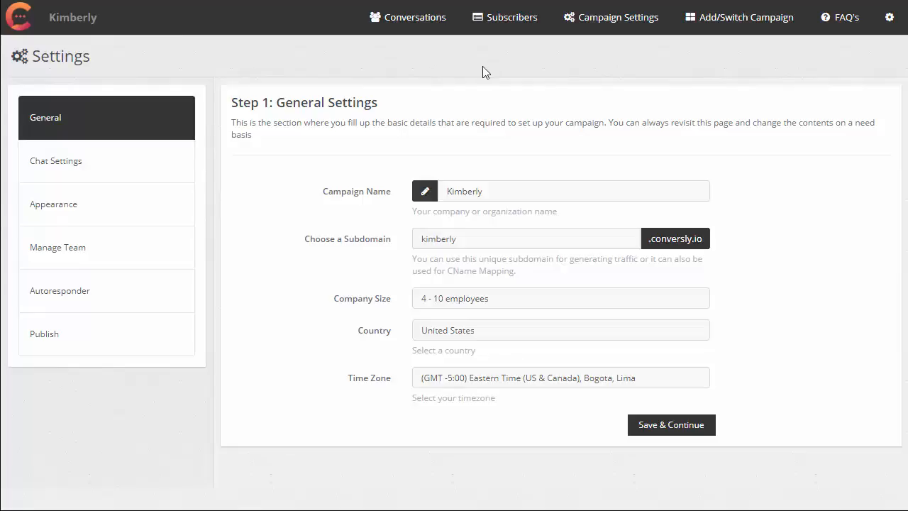
# - View the community page on the campaign's Conversly subdomain and inspect its full web address
pyautogui.click(501, 239)
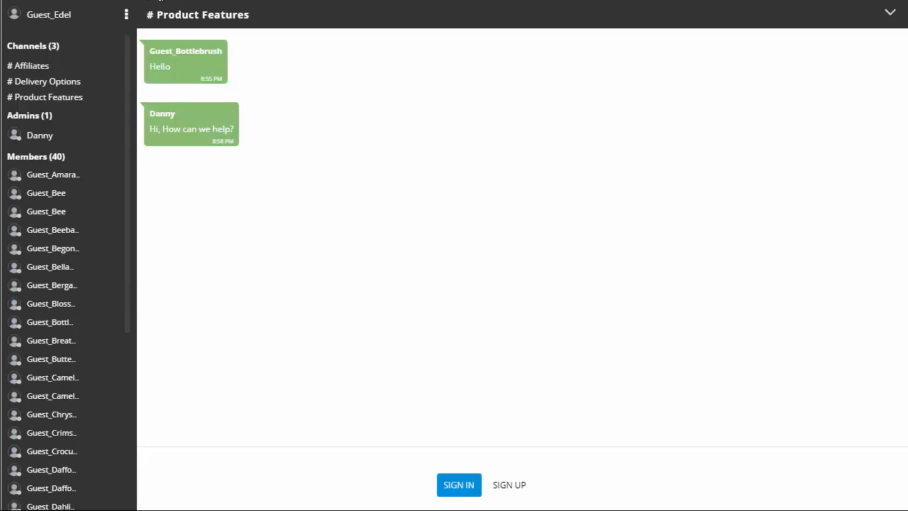
pyautogui.press('F11')
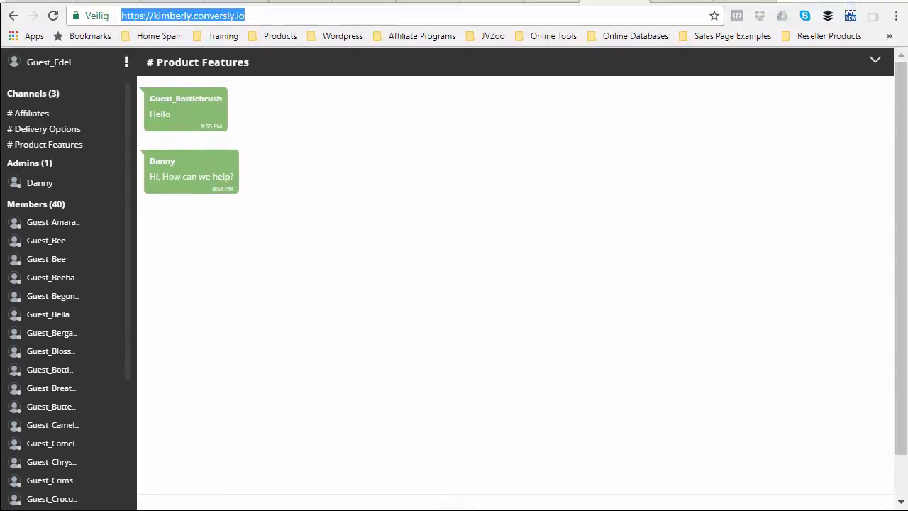
pyautogui.moveTo(252, 14); pyautogui.dragTo(68, 15)
pyautogui.press('F11')
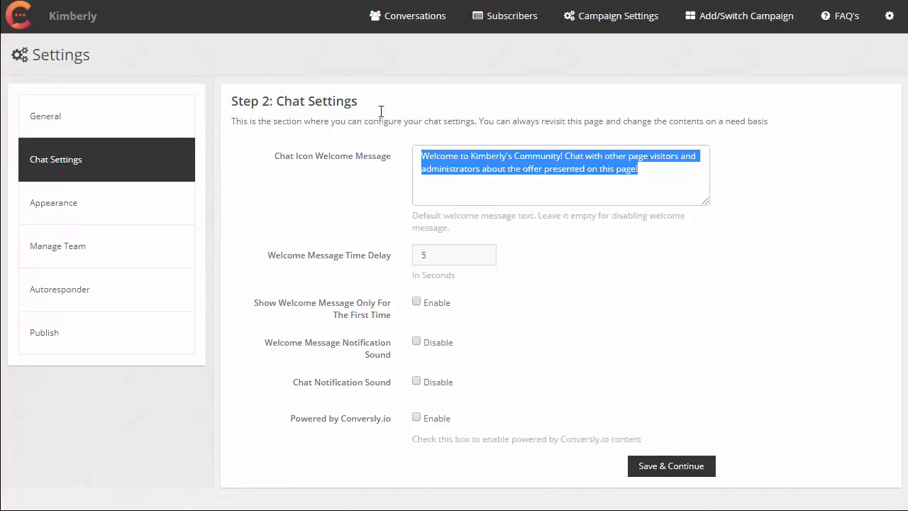
# - Examine the chat icon welcome message and try raising and lowering the welcome message time delay
pyautogui.moveTo(271, 100); pyautogui.dragTo(375, 97)
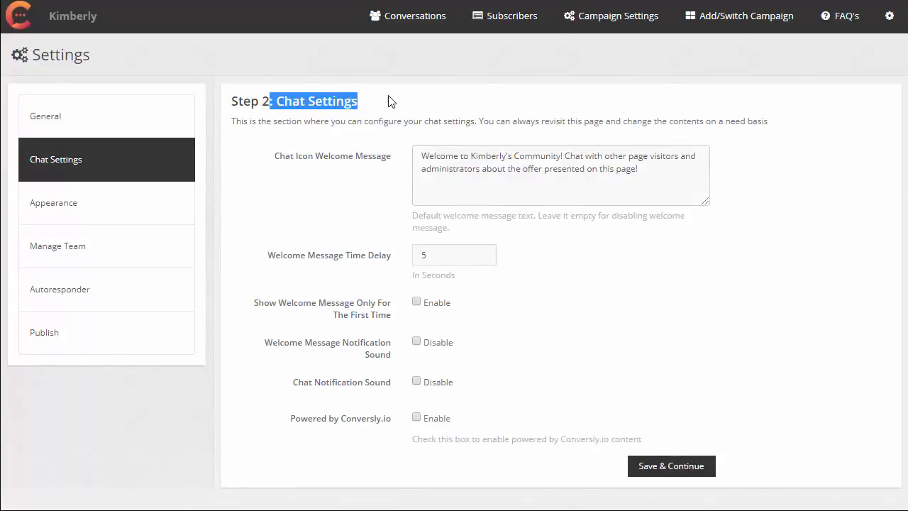
pyautogui.moveTo(424, 157); pyautogui.dragTo(672, 179)
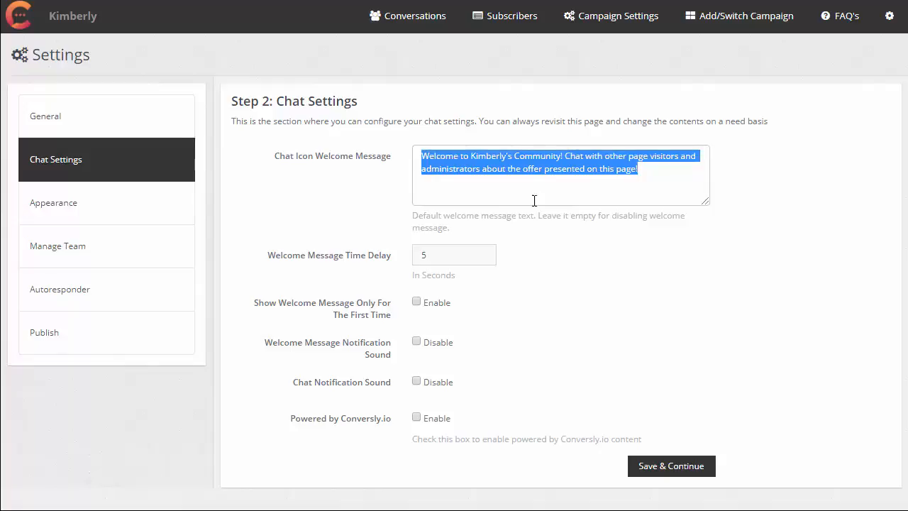
pyautogui.click(461, 256)
pyautogui.click(483, 258)
pyautogui.click(481, 253)
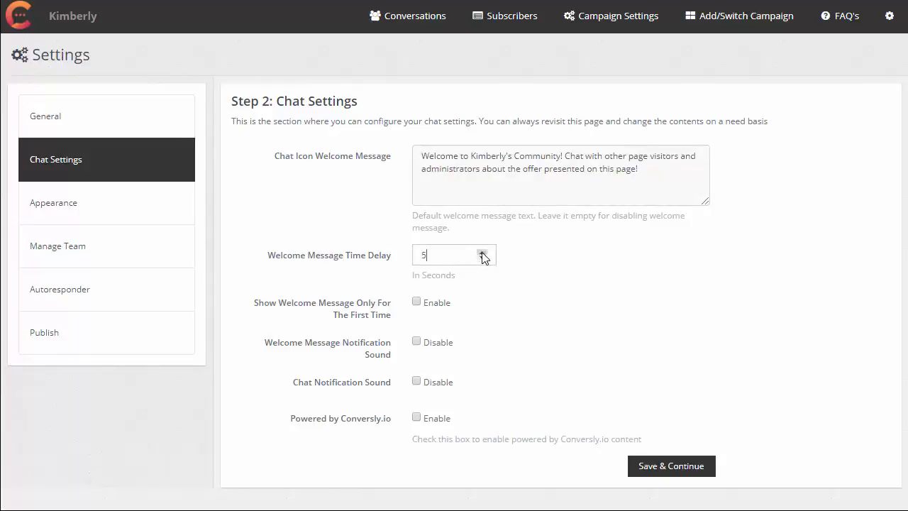
pyautogui.click(482, 260)
pyautogui.click(483, 253)
# - Try the first-time-only welcome message option and examine the chat notification sound and Powered by Conversly.io options
pyautogui.click(416, 302)
pyautogui.click(418, 302)
pyautogui.moveTo(289, 383); pyautogui.dragTo(395, 388)
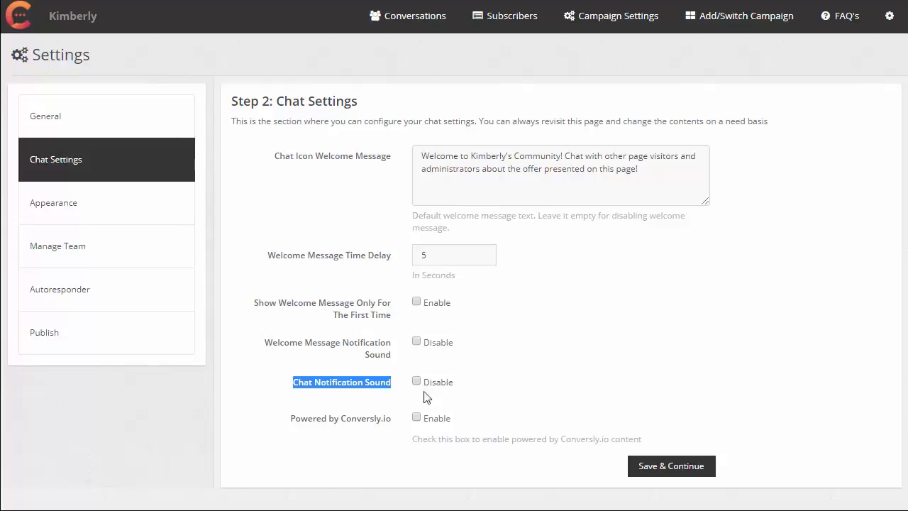
pyautogui.click(302, 424)
pyautogui.moveTo(301, 423); pyautogui.dragTo(363, 426)
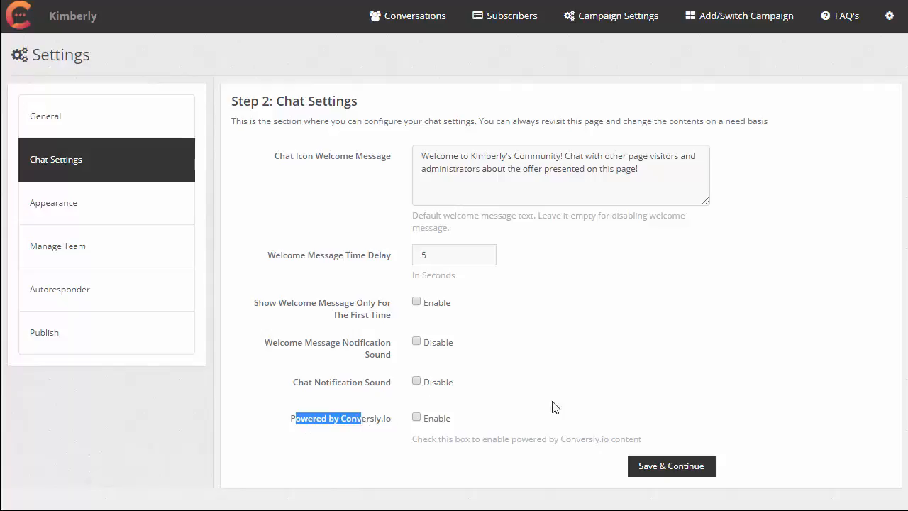
pyautogui.click(616, 364)
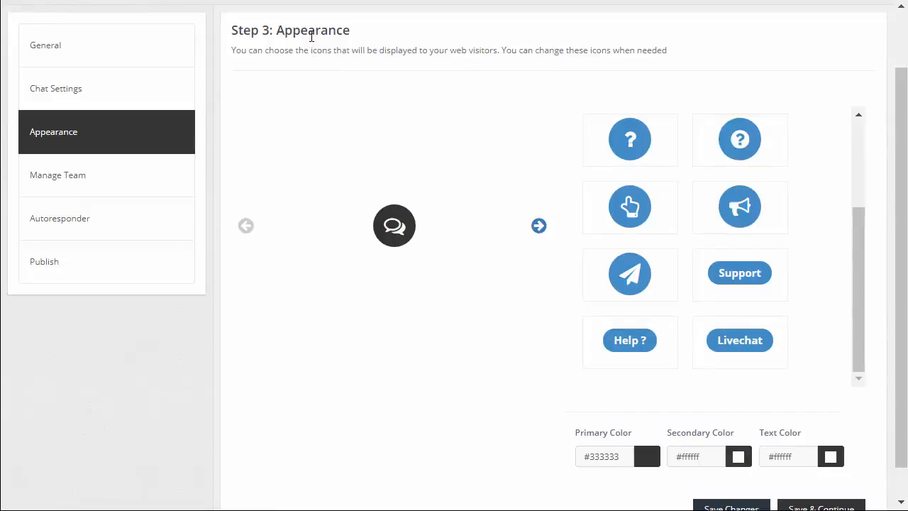
# - Browse the chat icon choices in the appearance settings and inspect the secondary and text color values
pyautogui.scroll(-1, 713, 177)
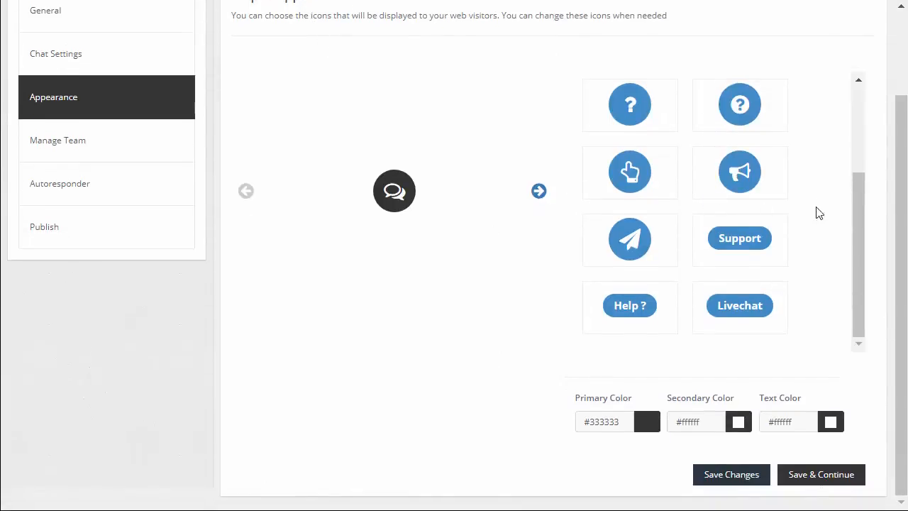
pyautogui.scroll(4, 809, 210)
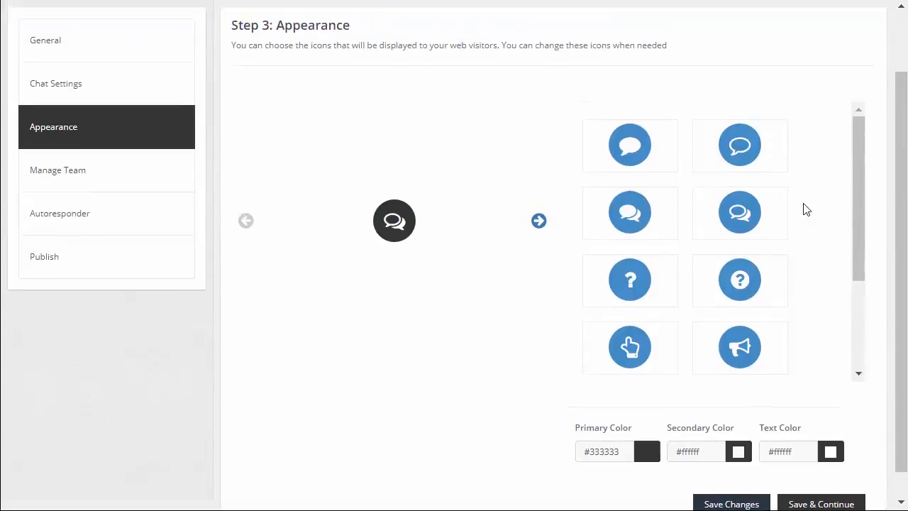
pyautogui.scroll(1, 805, 213)
pyautogui.scroll(-2, 800, 246)
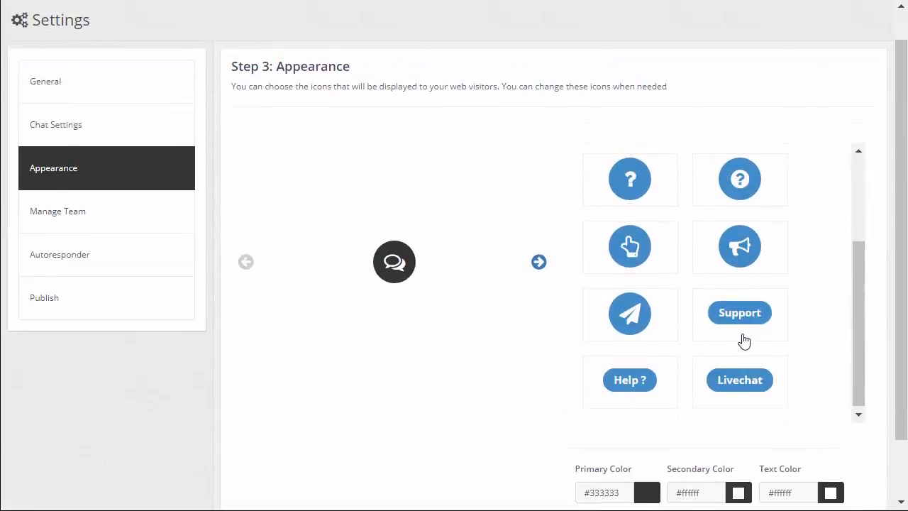
pyautogui.scroll(2, 742, 337)
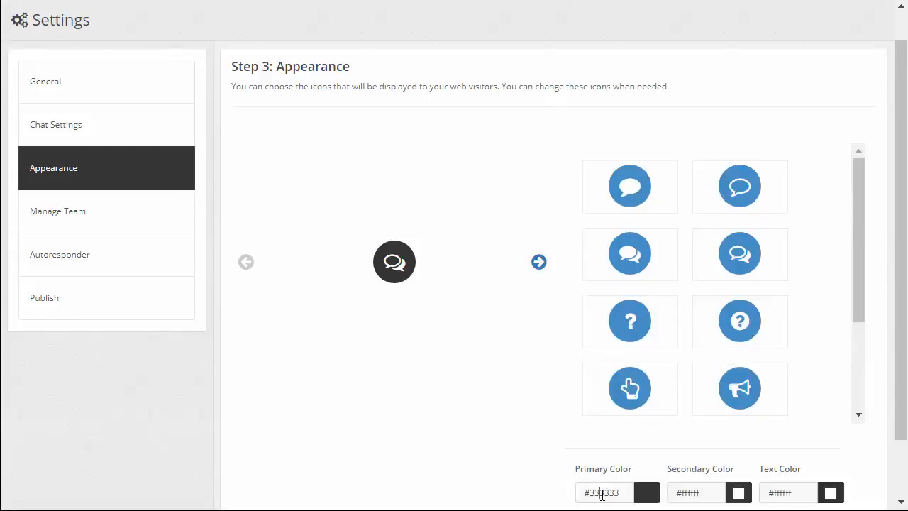
pyautogui.click(692, 491)
pyautogui.click(780, 491)
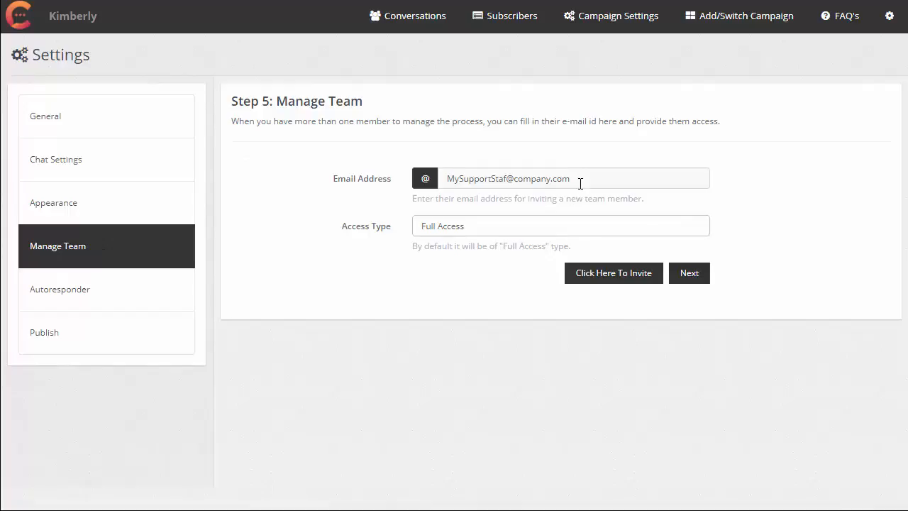
# - Examine the access types available for inviting a new team member
pyautogui.click(539, 231)
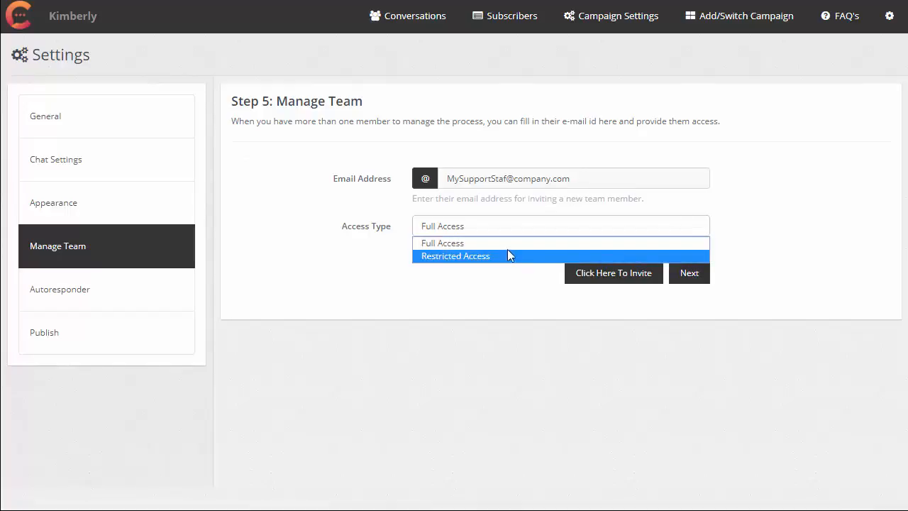
pyautogui.click(511, 232)
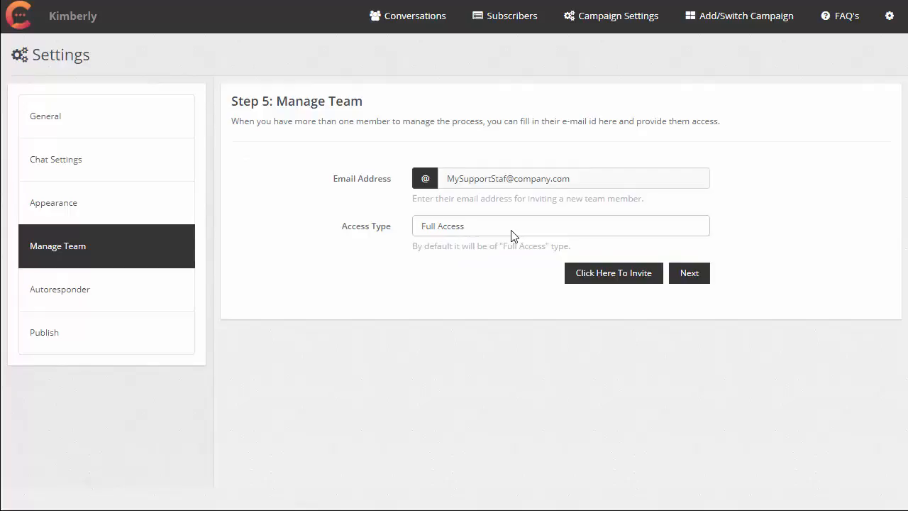
pyautogui.click(511, 230)
pyautogui.click(511, 230)
pyautogui.click(513, 234)
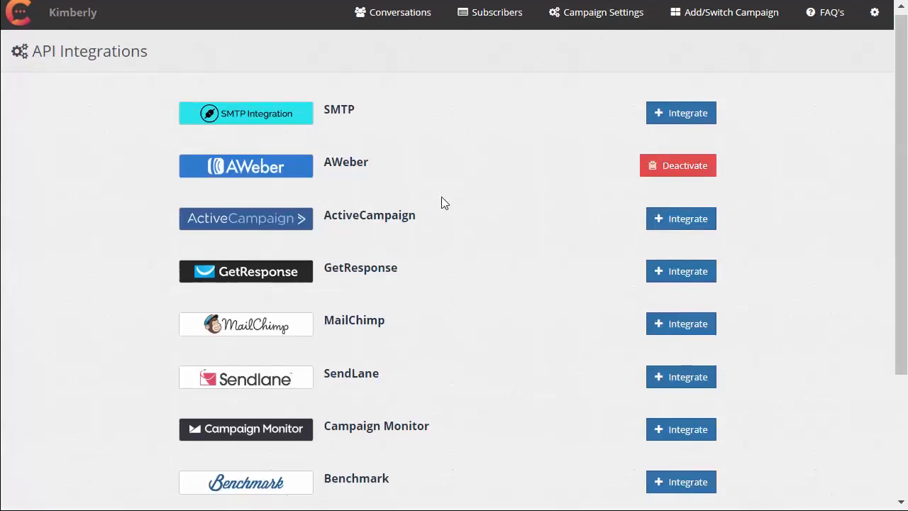
# - Look through the email services offered for autoresponder integration
pyautogui.scroll(-3, 442, 197)
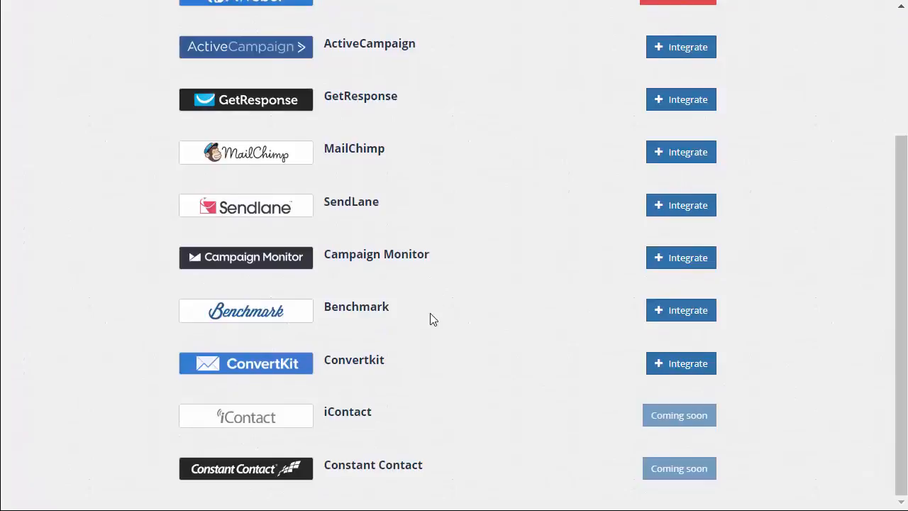
pyautogui.scroll(3, 425, 358)
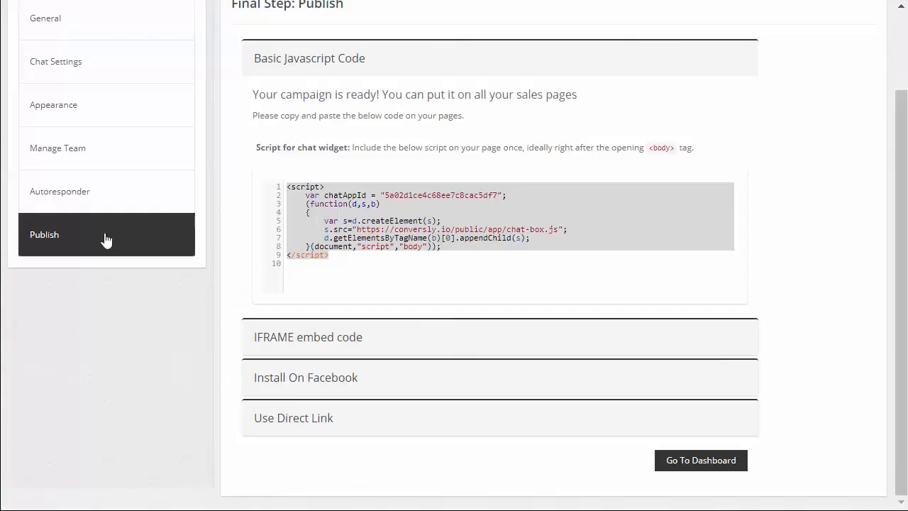
# - Select the whole chat widget script in the publish settings and highlight the instruction on where to place it
pyautogui.scroll(2, 150, 245)
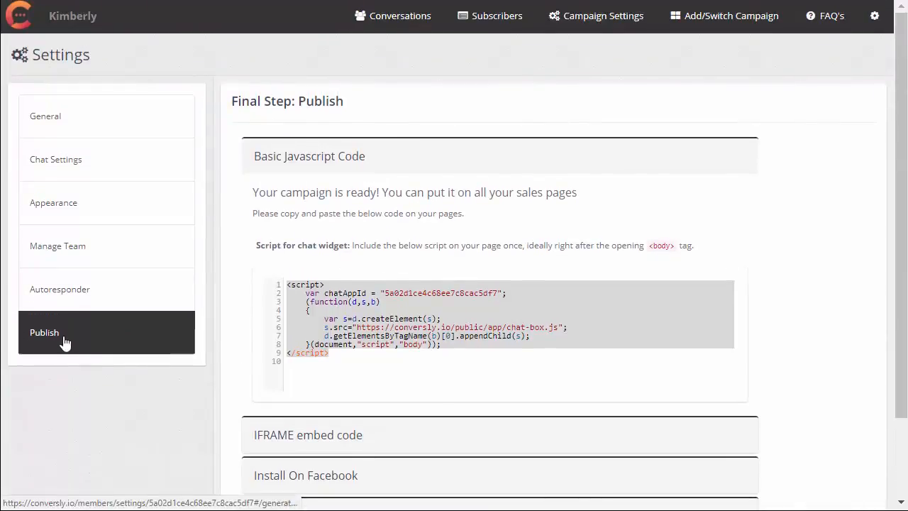
pyautogui.click(340, 353)
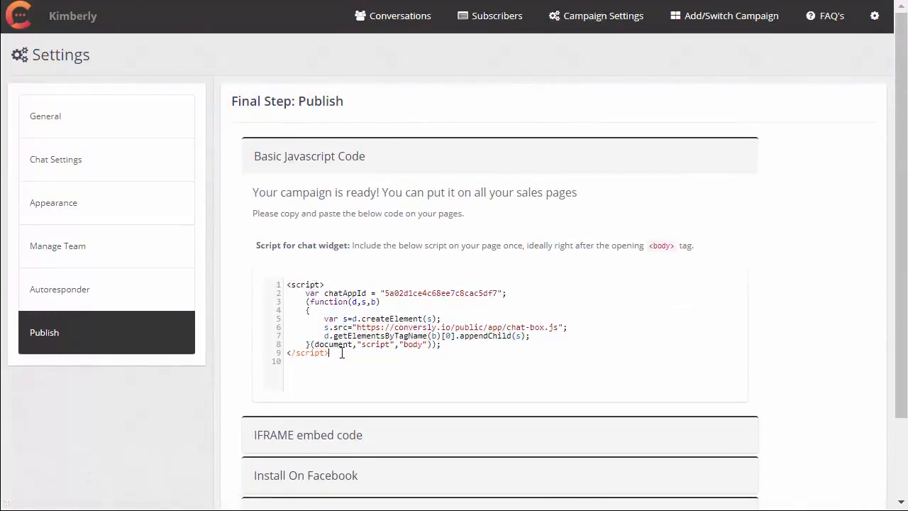
pyautogui.moveTo(341, 352); pyautogui.dragTo(292, 278)
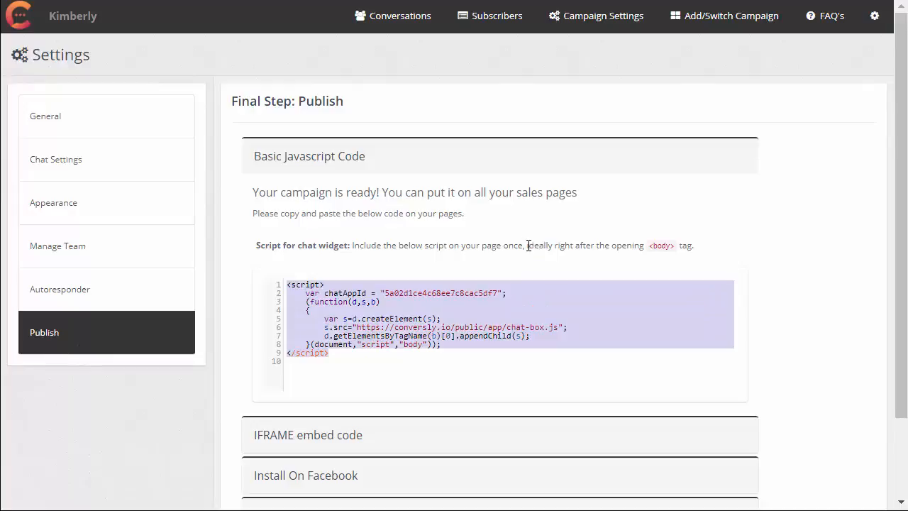
pyautogui.moveTo(552, 245); pyautogui.dragTo(713, 278)
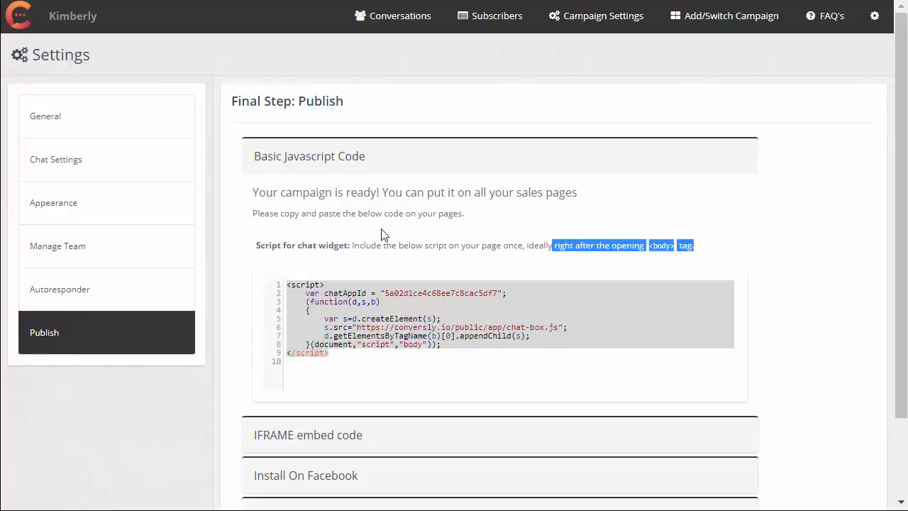
# - View the Use Direct Link publishing option and return to the campaign dashboard
pyautogui.scroll(-3, 381, 234)
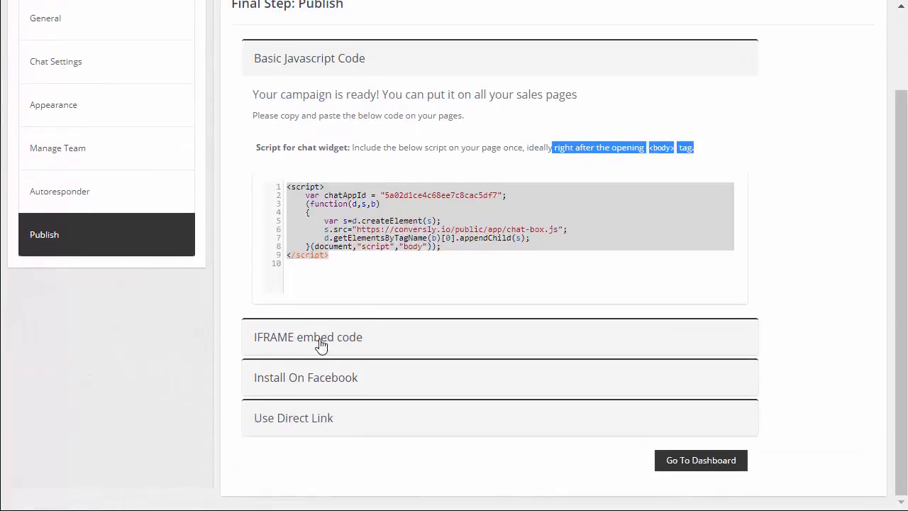
pyautogui.click(300, 424)
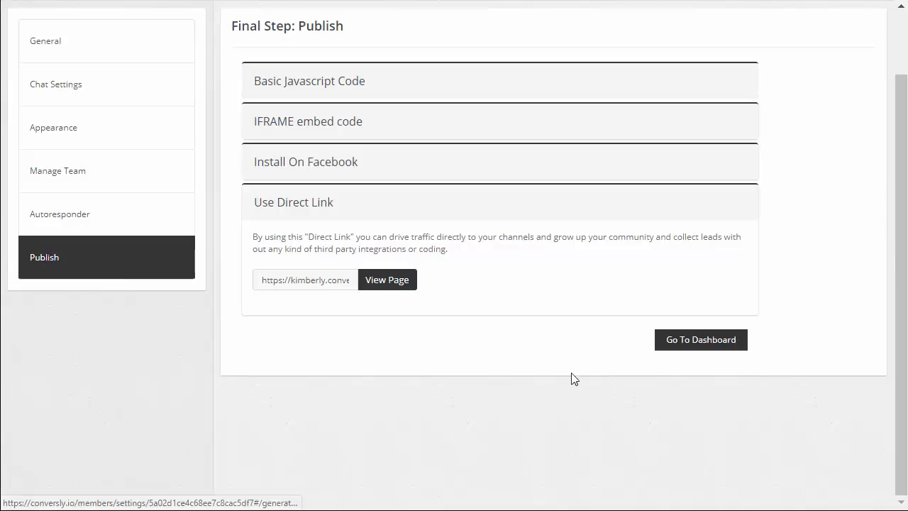
pyautogui.click(698, 345)
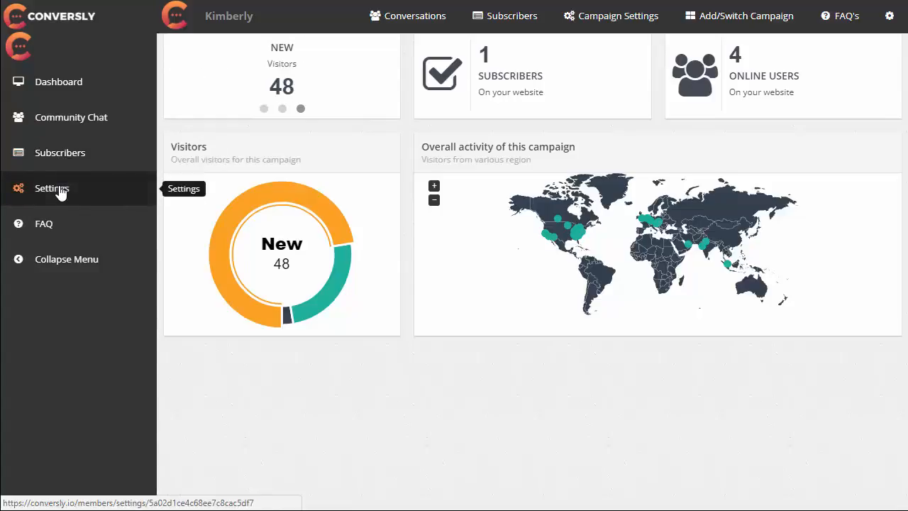
# - Open the community chat and view the form for adding a new channel, leaving it without saving
pyautogui.click(65, 123)
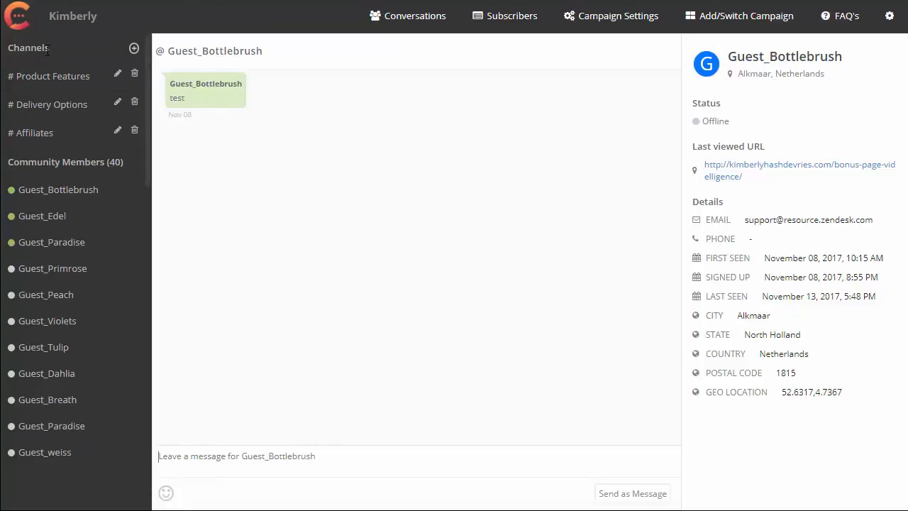
pyautogui.click(134, 51)
pyautogui.click(198, 96)
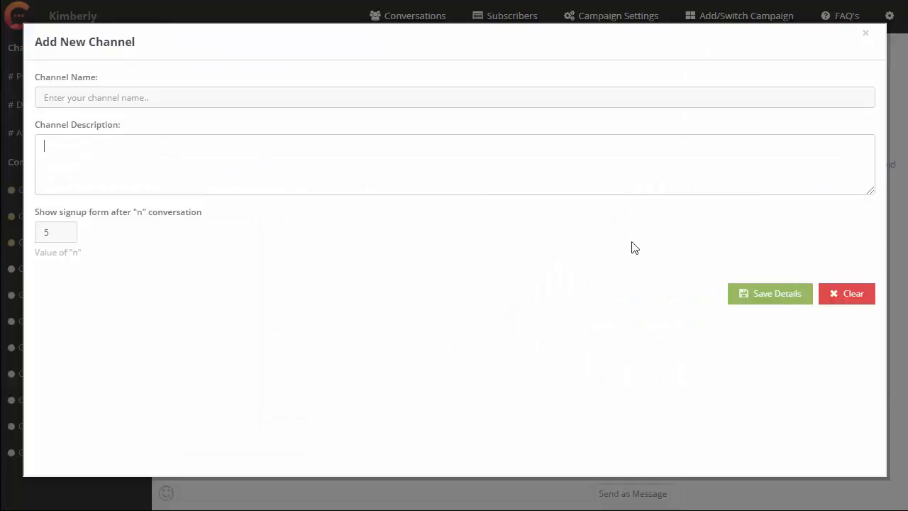
pyautogui.click(866, 35)
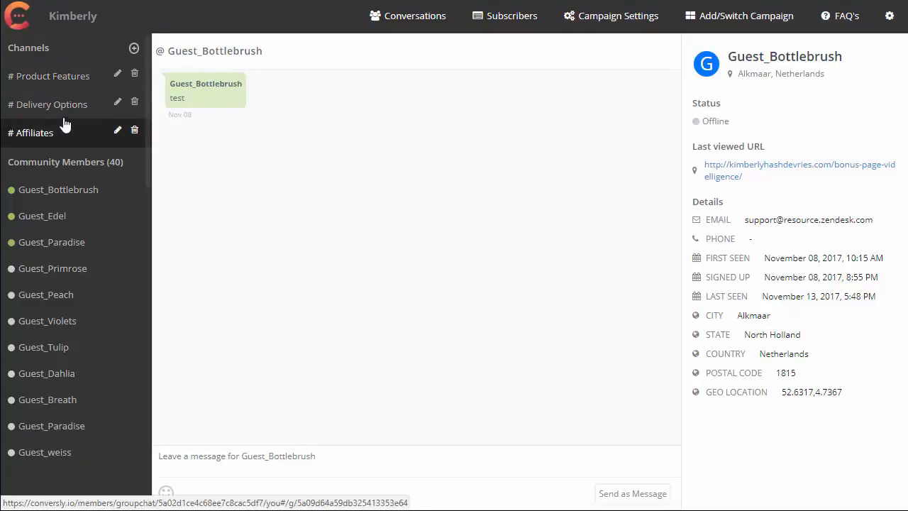
# - View the Product Features channel conversation and the first listed community member's direct messages and details
pyautogui.click(67, 83)
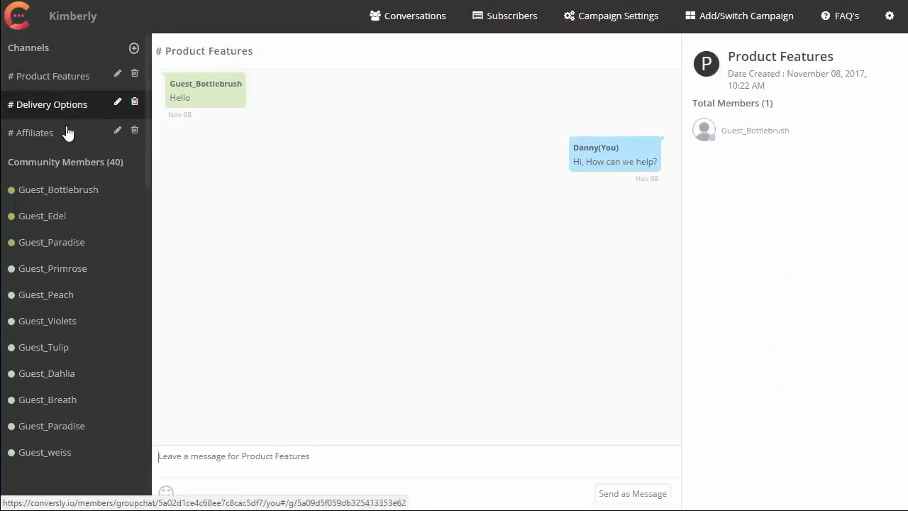
pyautogui.click(66, 197)
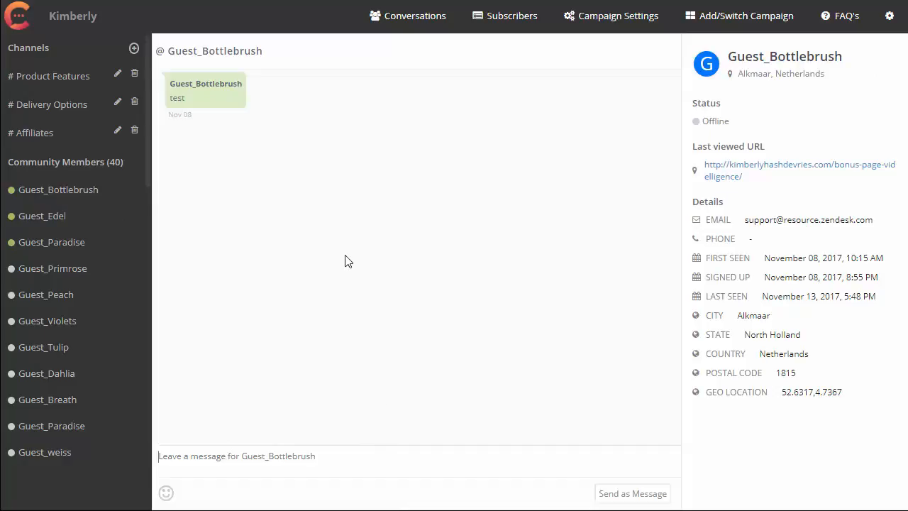
pyautogui.click(50, 78)
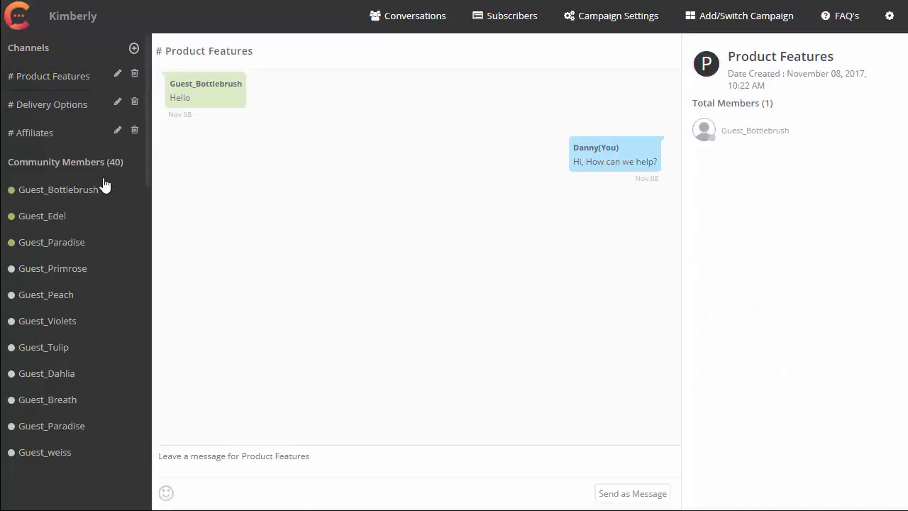
pyautogui.click(71, 198)
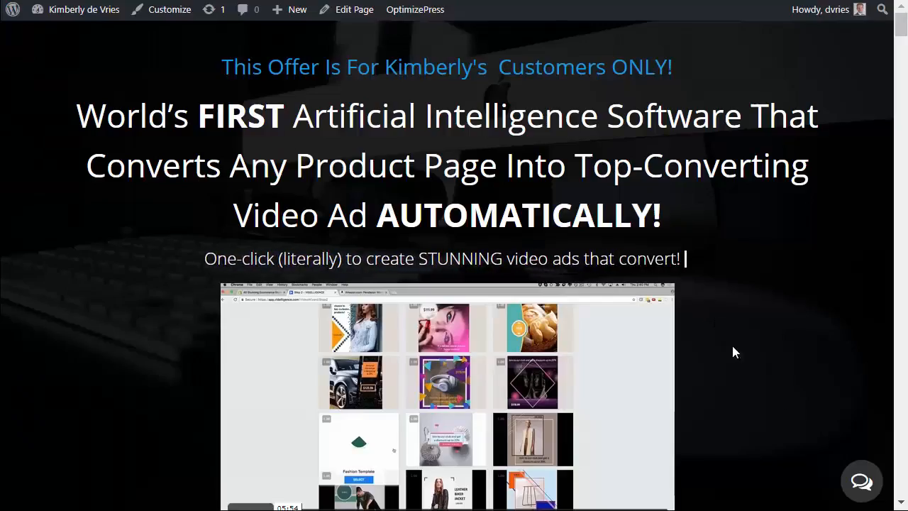
# - Open the community chat widget on the live sales page
pyautogui.click(861, 484)
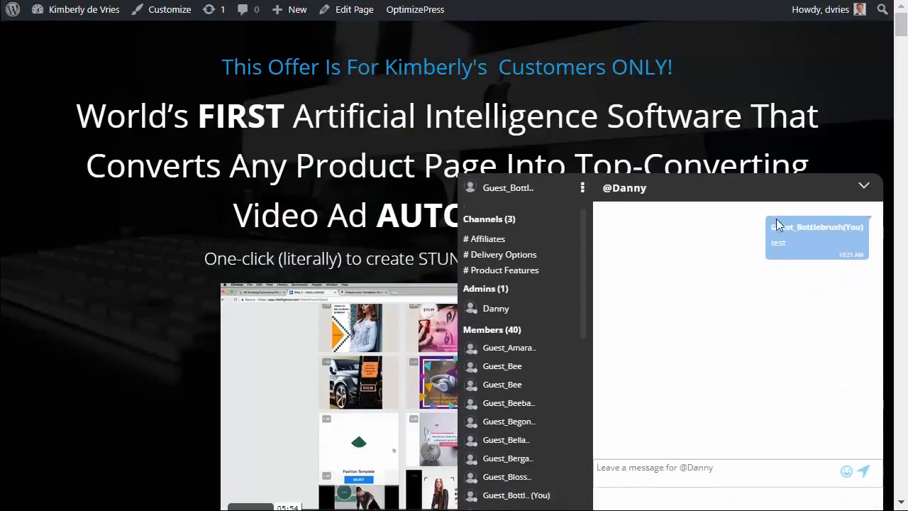